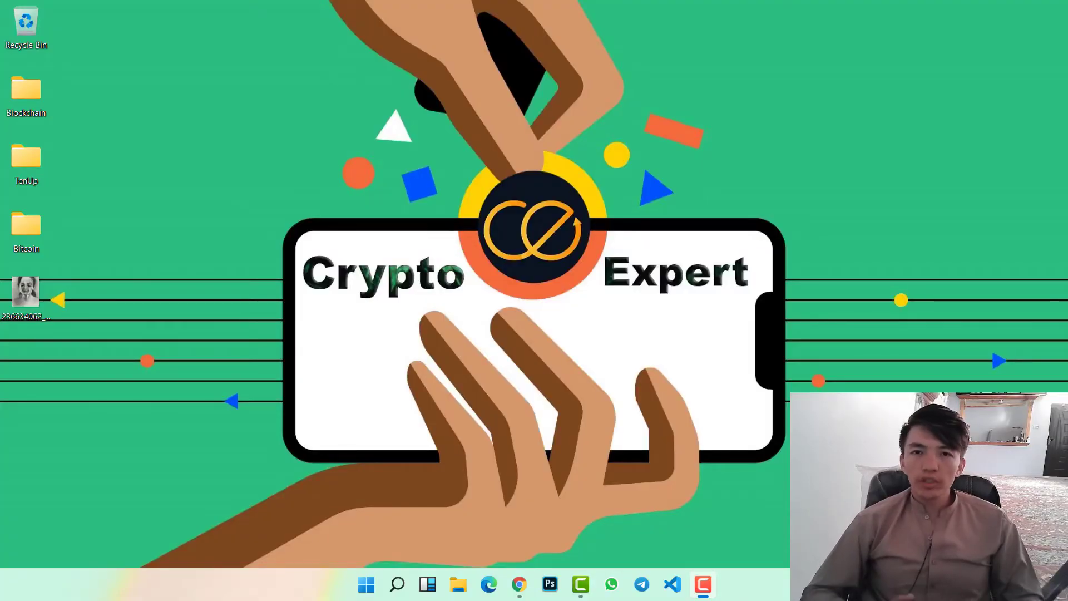
Launch BlueStacks 5 from a Start menu search for 'bluestack' and let it start loading.
{"action": "key", "text": "super"}
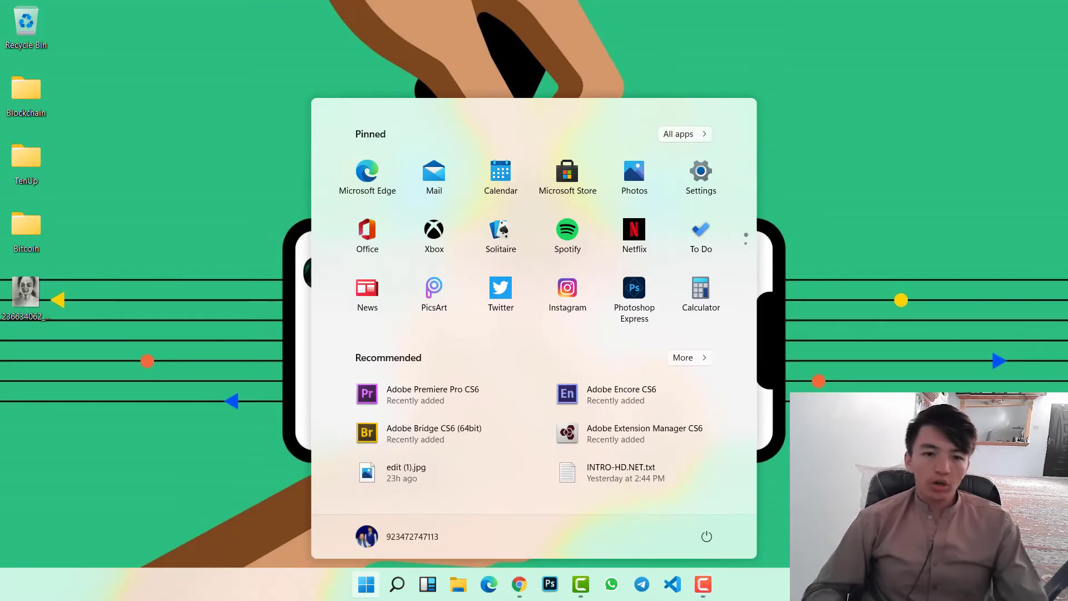
{"action": "type", "text": "blue"}
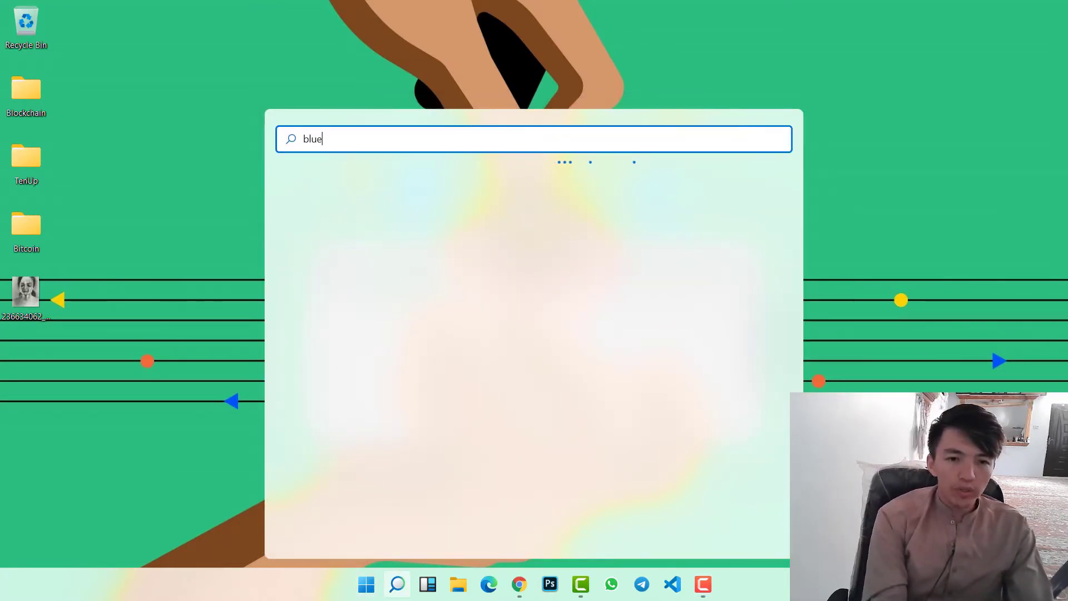
{"action": "type", "text": "stack"}
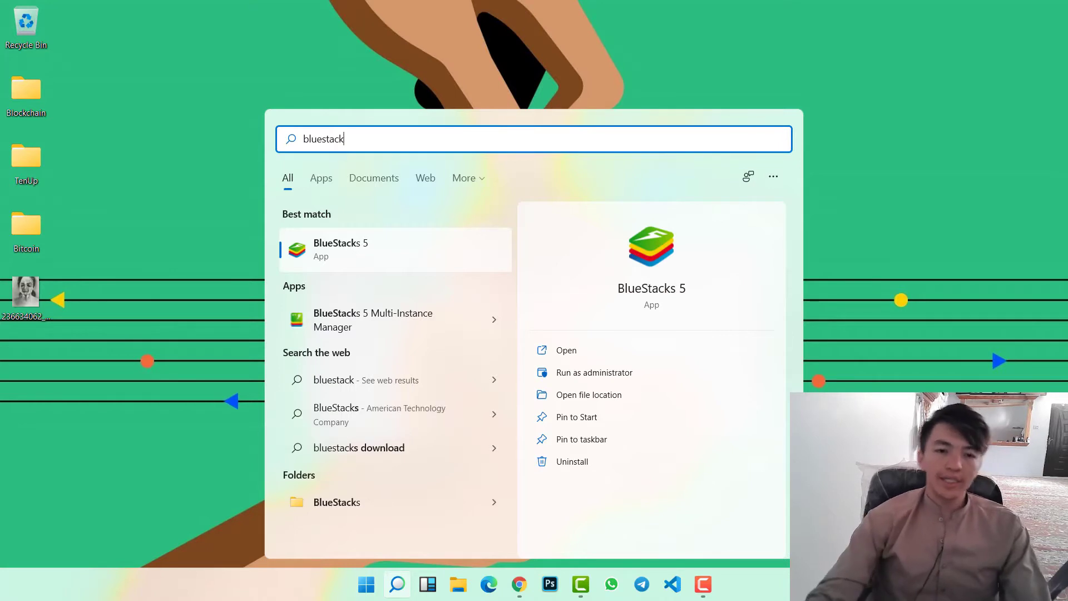
{"action": "left_click", "coordinate": [344, 259]}
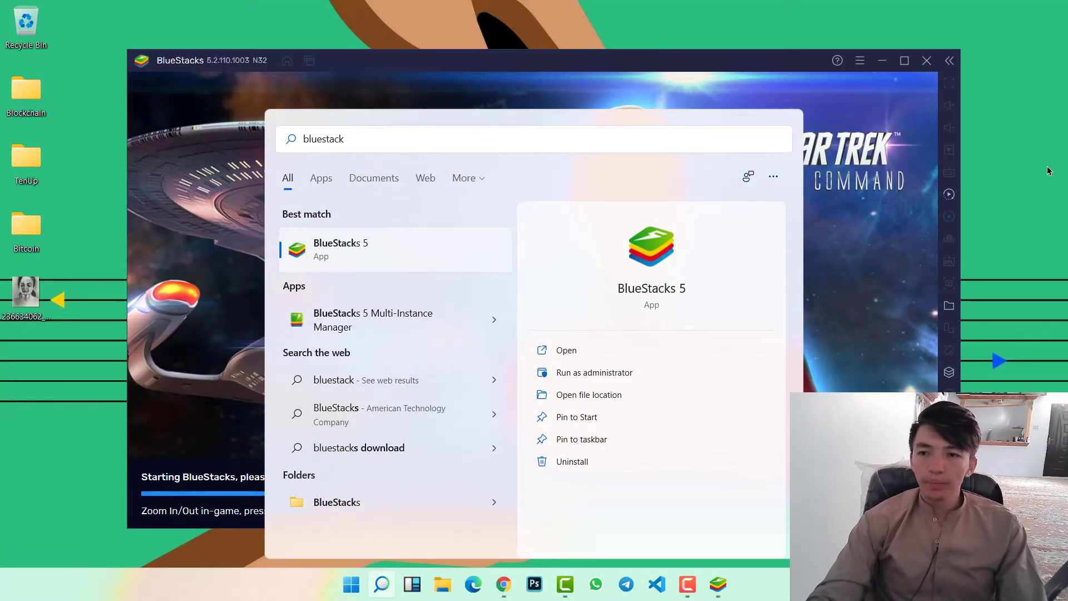
{"action": "left_click", "coordinate": [1022, 171]}
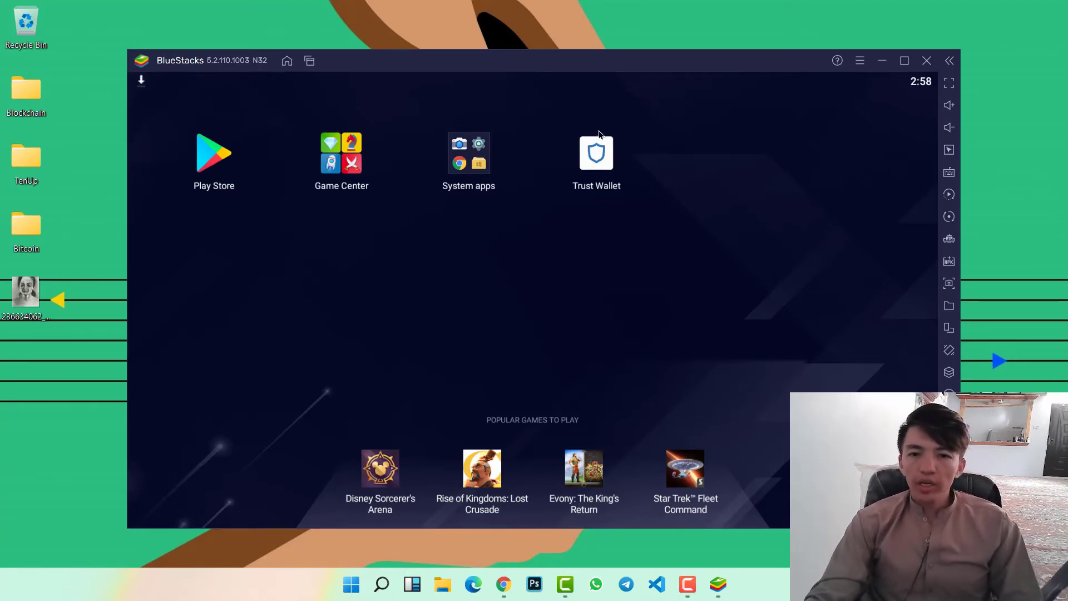
Open the Trust Wallet app from the loaded BlueStacks home screen.
{"action": "left_click", "coordinate": [599, 165]}
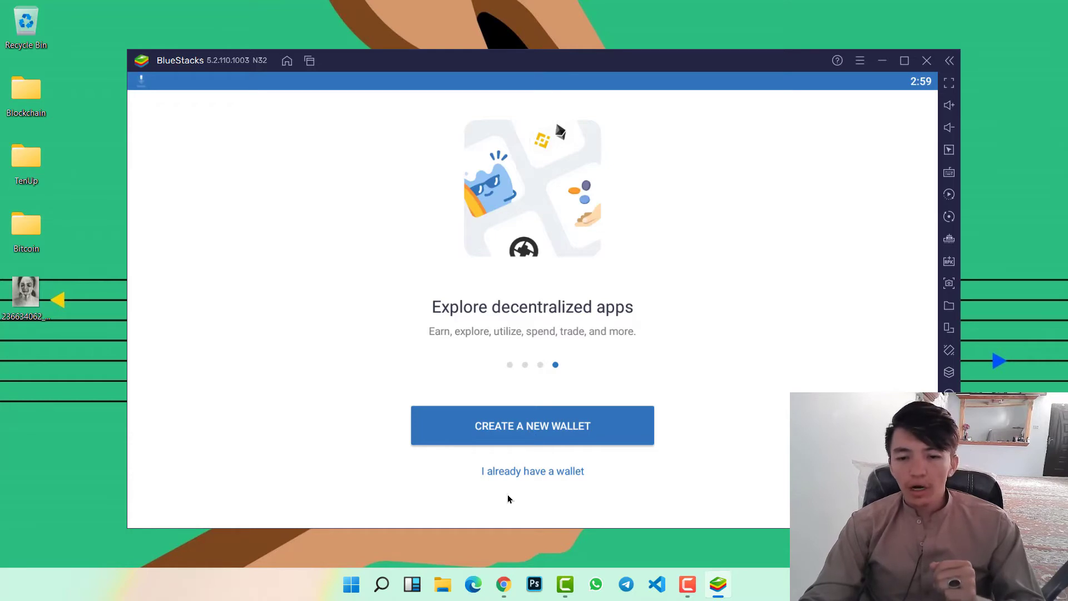
Choose 'I already have a wallet' and accept the terms of service and privacy policy.
{"action": "left_click", "coordinate": [513, 472]}
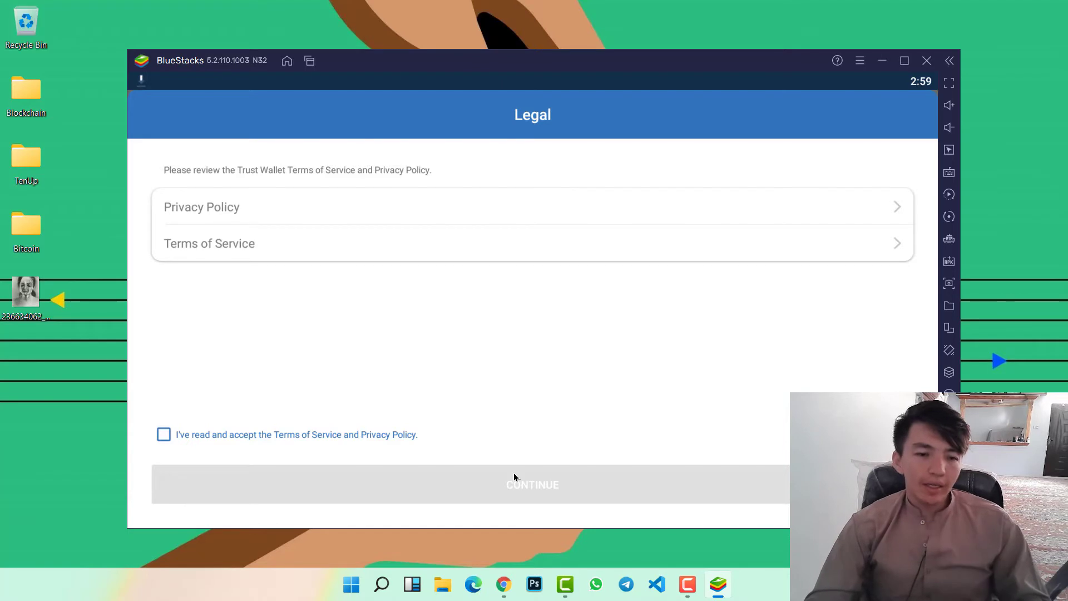
{"action": "left_click", "coordinate": [163, 433]}
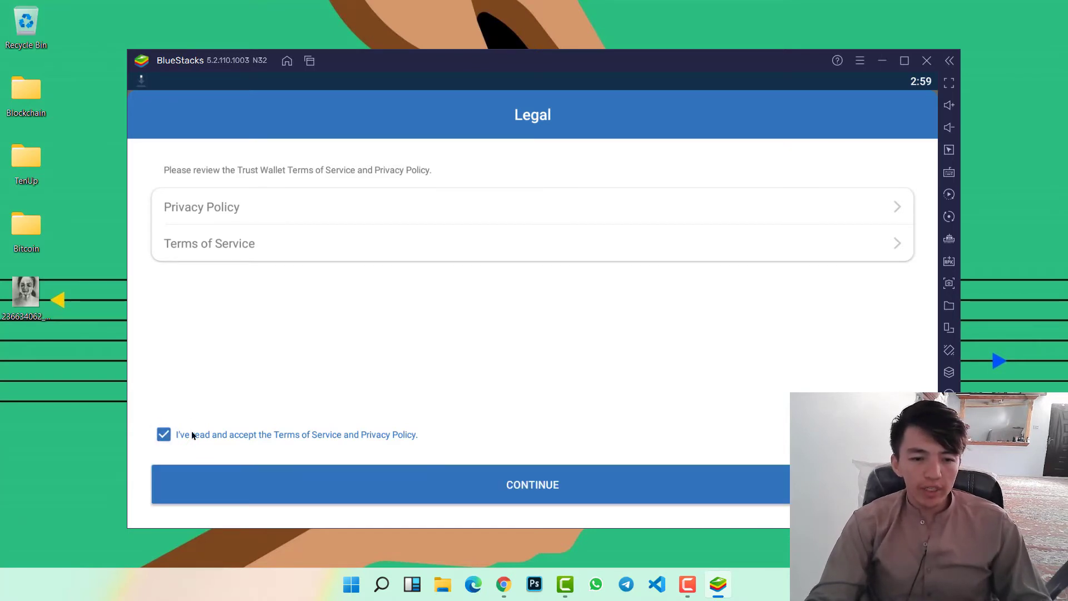
{"action": "left_click", "coordinate": [499, 484]}
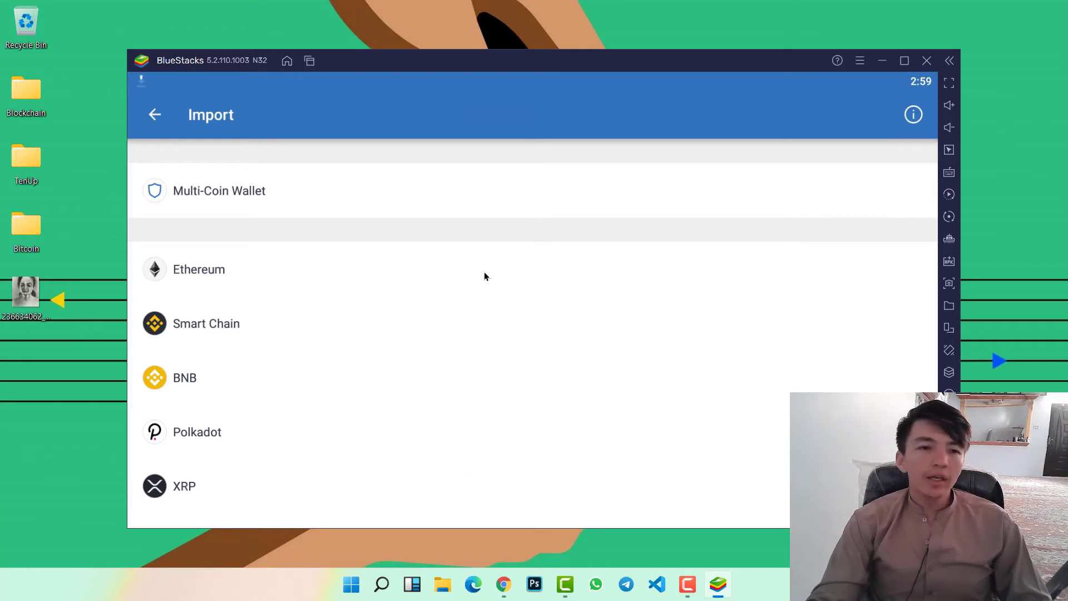
Preview the Multi-Coin Wallet import form, then go back to the welcome screen.
{"action": "scroll", "coordinate": [365, 309], "scroll_direction": "down", "scroll_amount": 5}
{"action": "scroll", "coordinate": [366, 314], "scroll_direction": "down", "scroll_amount": 3}
{"action": "scroll", "coordinate": [365, 314], "scroll_direction": "up", "scroll_amount": 10}
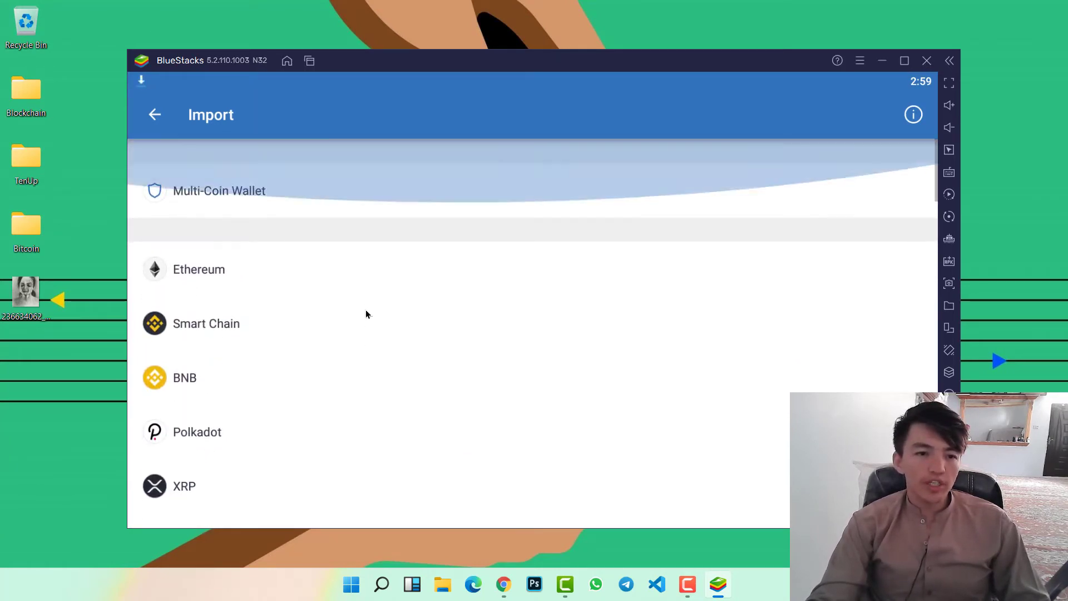
{"action": "left_click", "coordinate": [210, 184]}
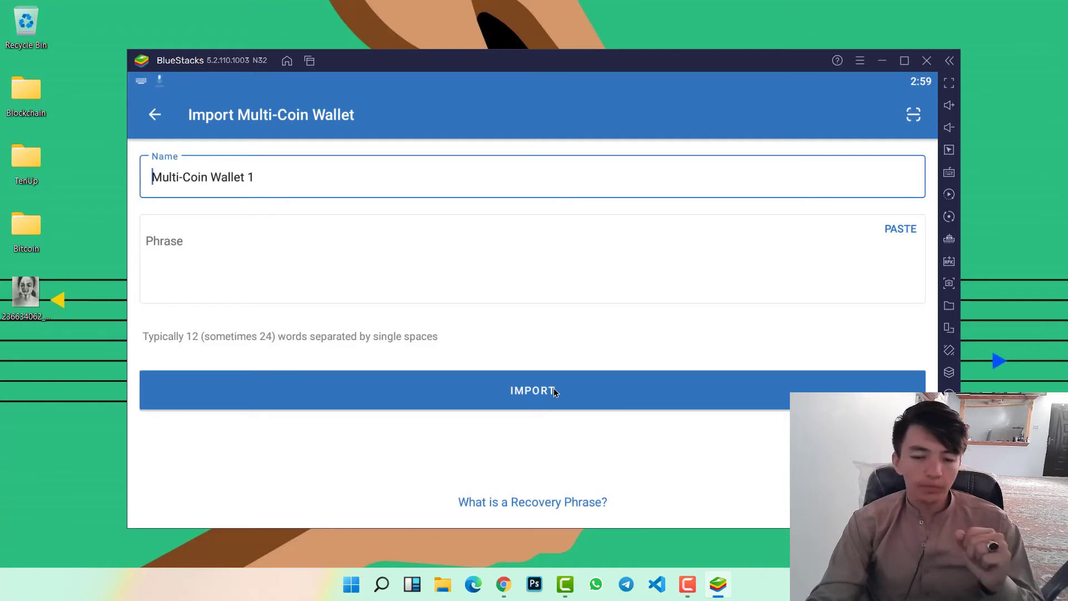
{"action": "left_click", "coordinate": [149, 117]}
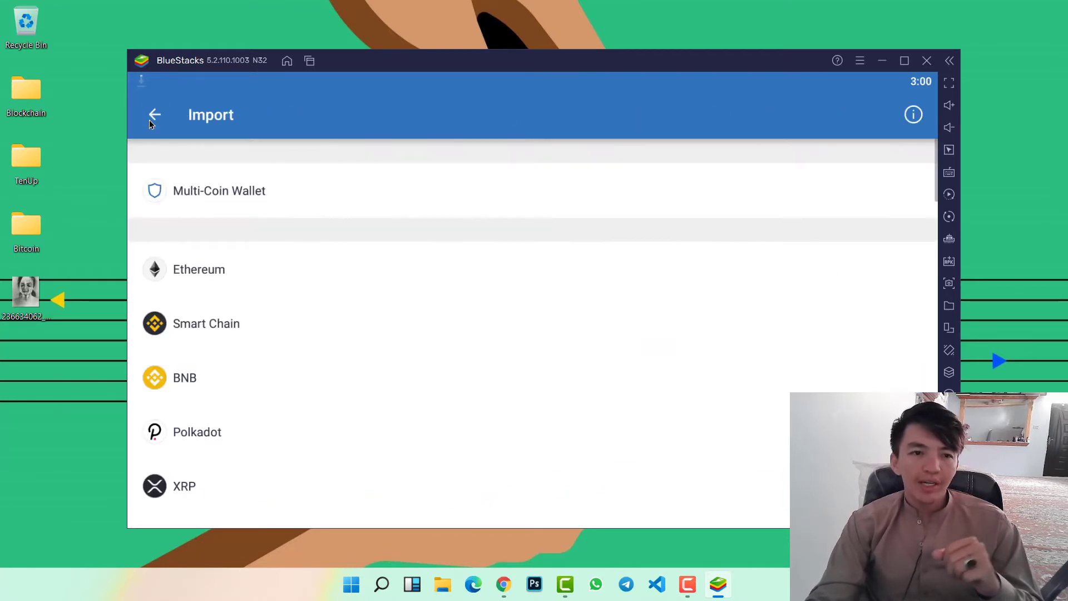
{"action": "left_click", "coordinate": [151, 116]}
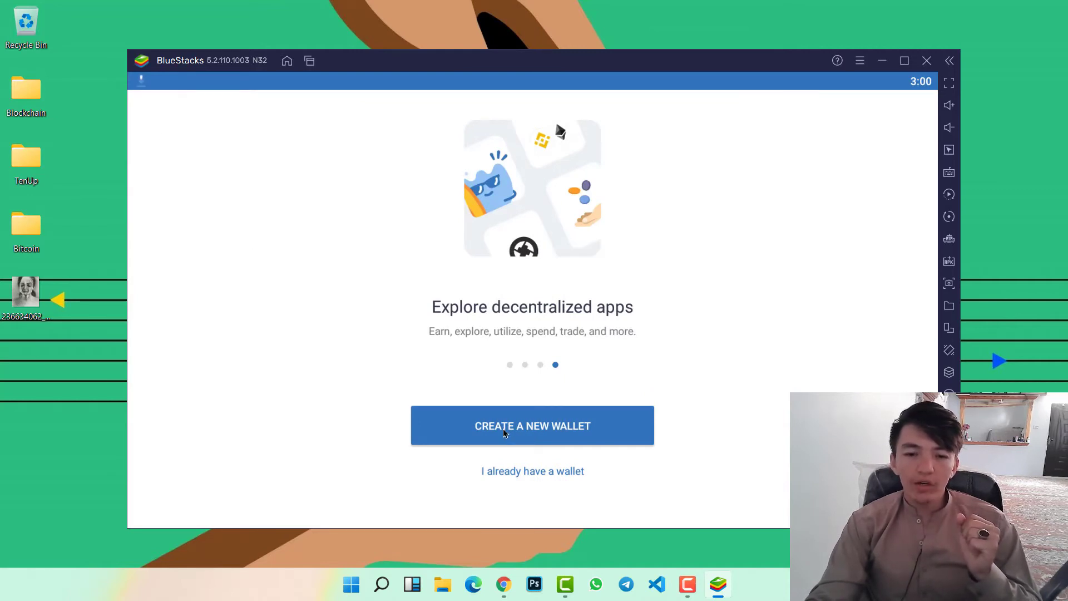
Start a new wallet and acknowledge the 'I understand' backup warning to reveal the 12-word phrase.
{"action": "left_click", "coordinate": [562, 424]}
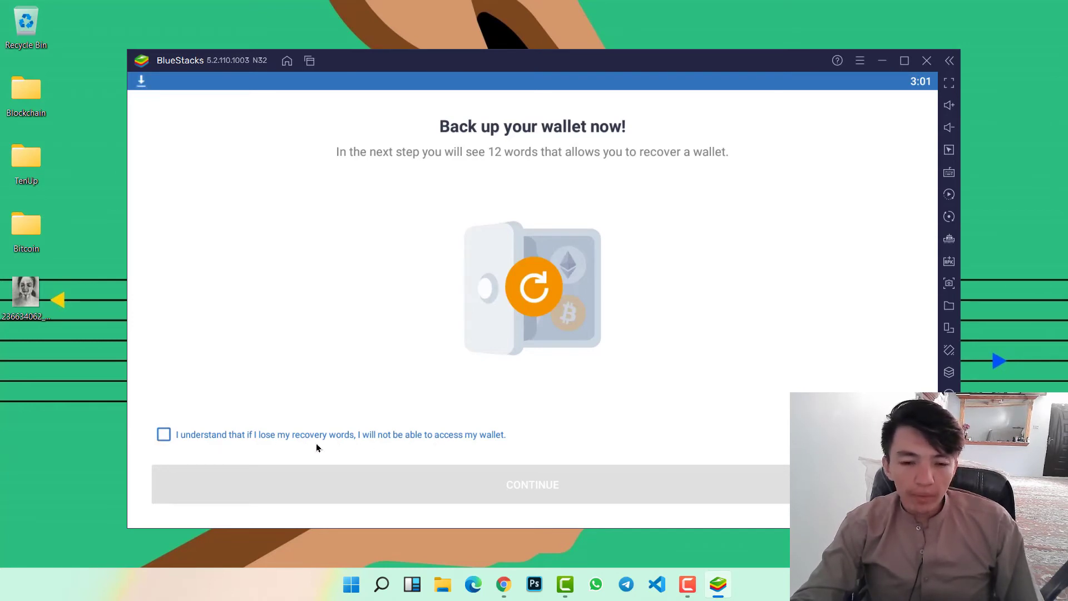
{"action": "left_click", "coordinate": [164, 434]}
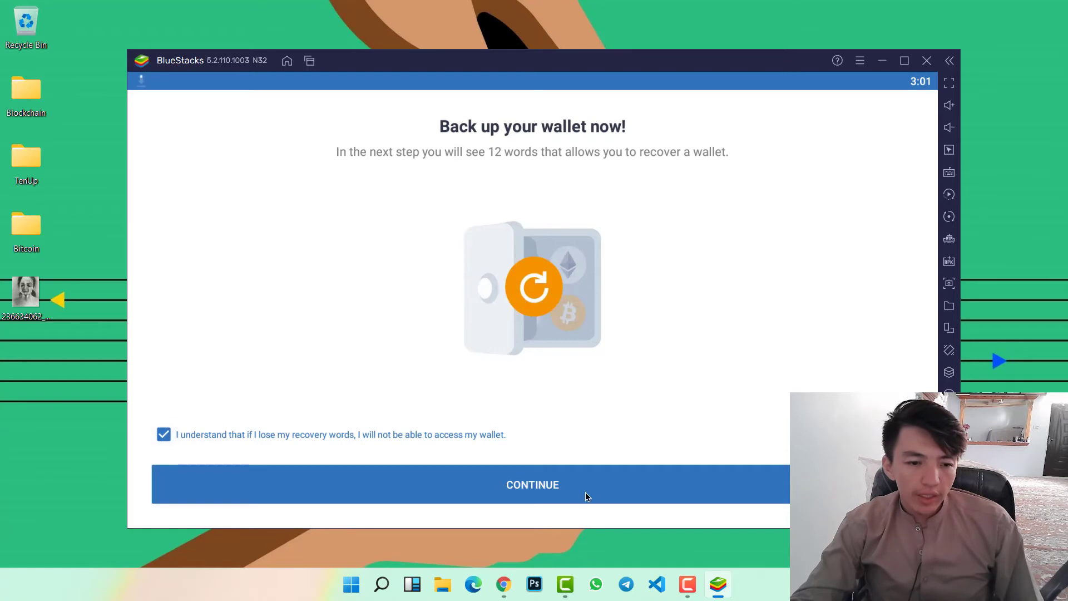
{"action": "left_click", "coordinate": [548, 485]}
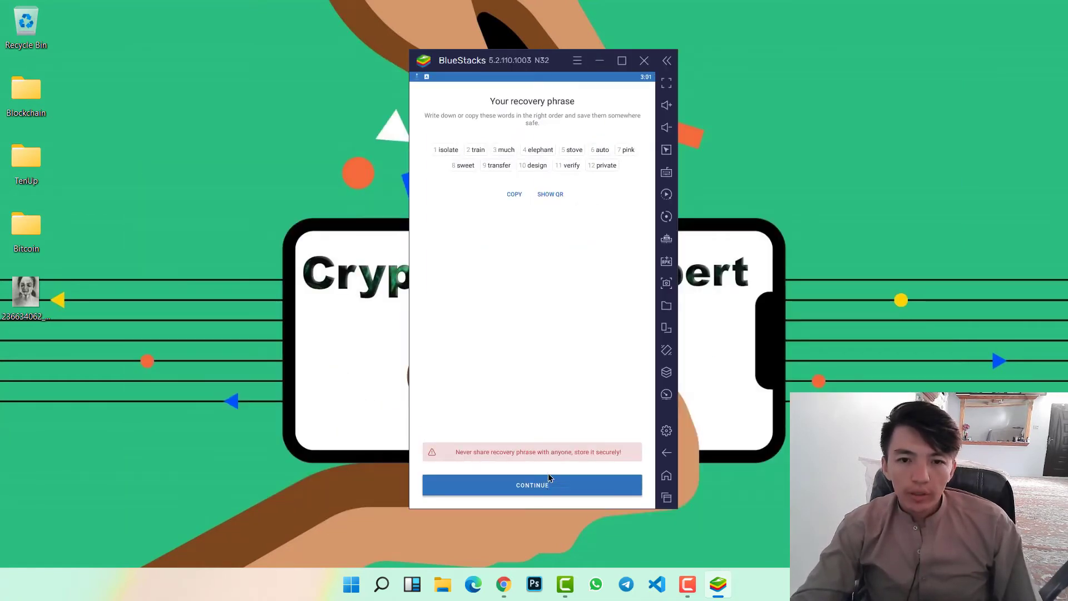
Copy the 12-word recovery phrase into a new Notepad note, then continue to verification.
{"action": "left_click", "coordinate": [622, 61]}
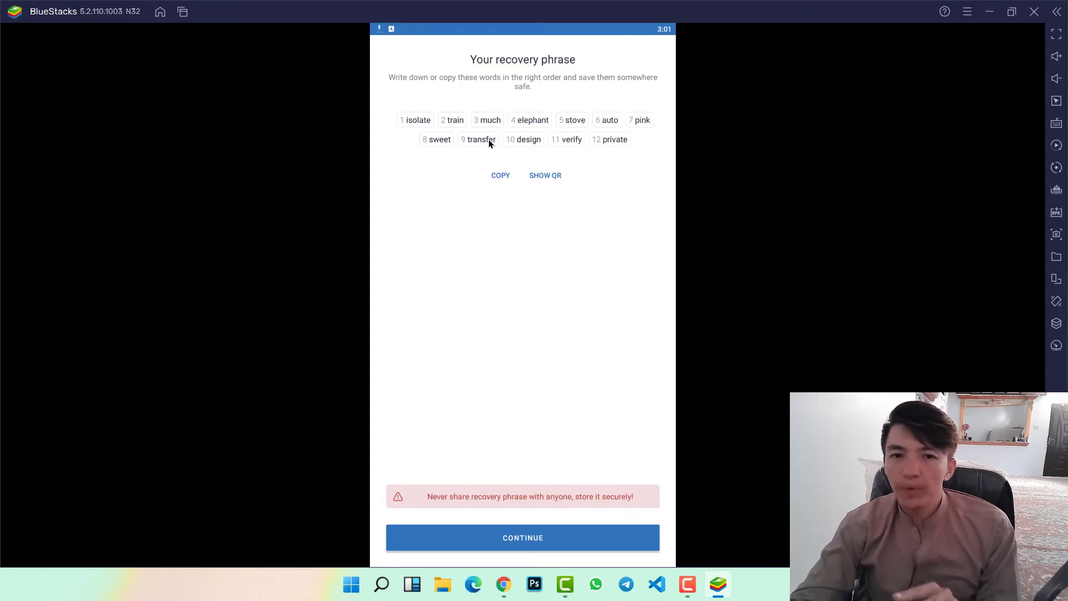
{"action": "left_click", "coordinate": [496, 175]}
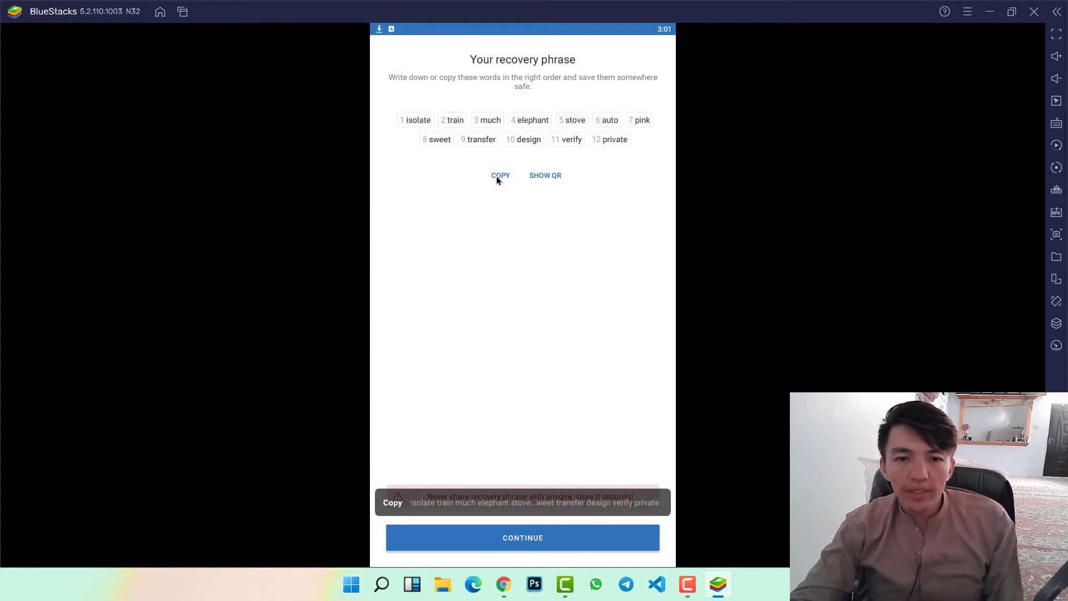
{"action": "key", "text": "super"}
{"action": "type", "text": "notepad"}
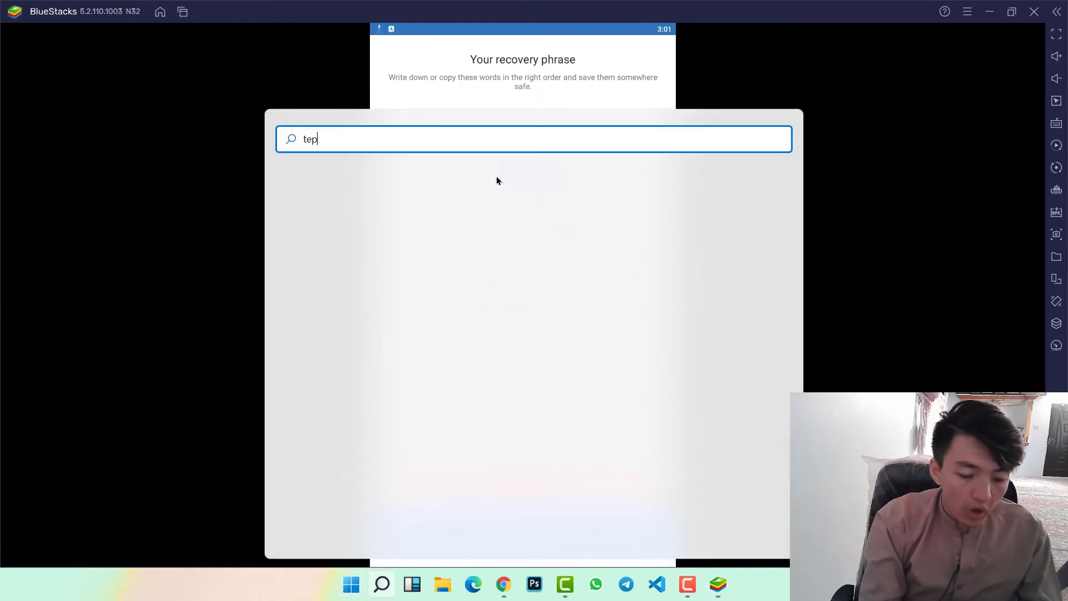
{"action": "key", "text": "Return"}
{"action": "right_click", "coordinate": [251, 243]}
{"action": "left_click", "coordinate": [277, 300]}
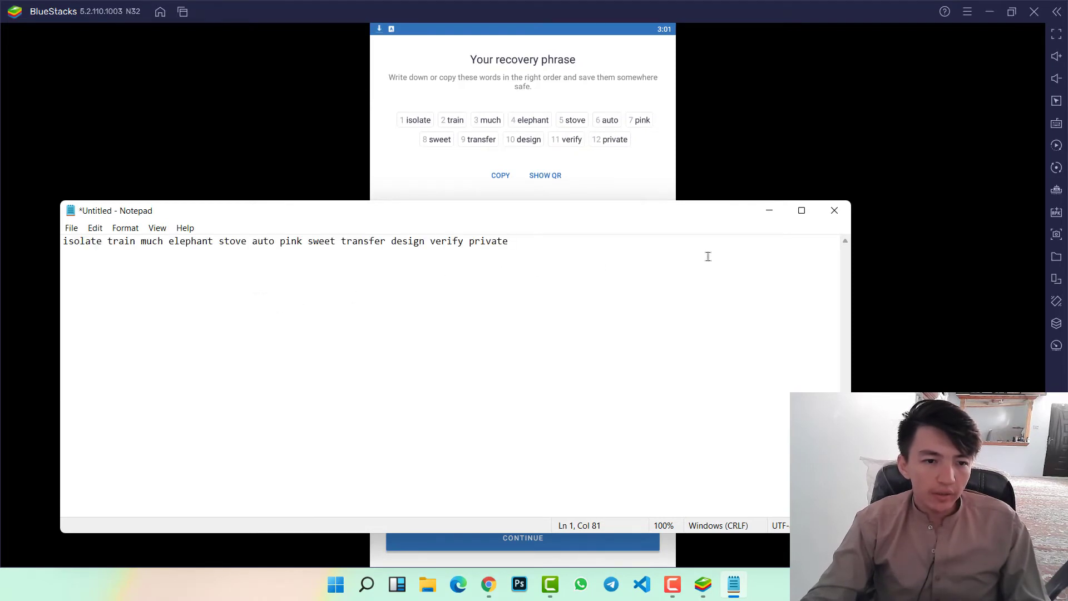
{"action": "left_click", "coordinate": [769, 210]}
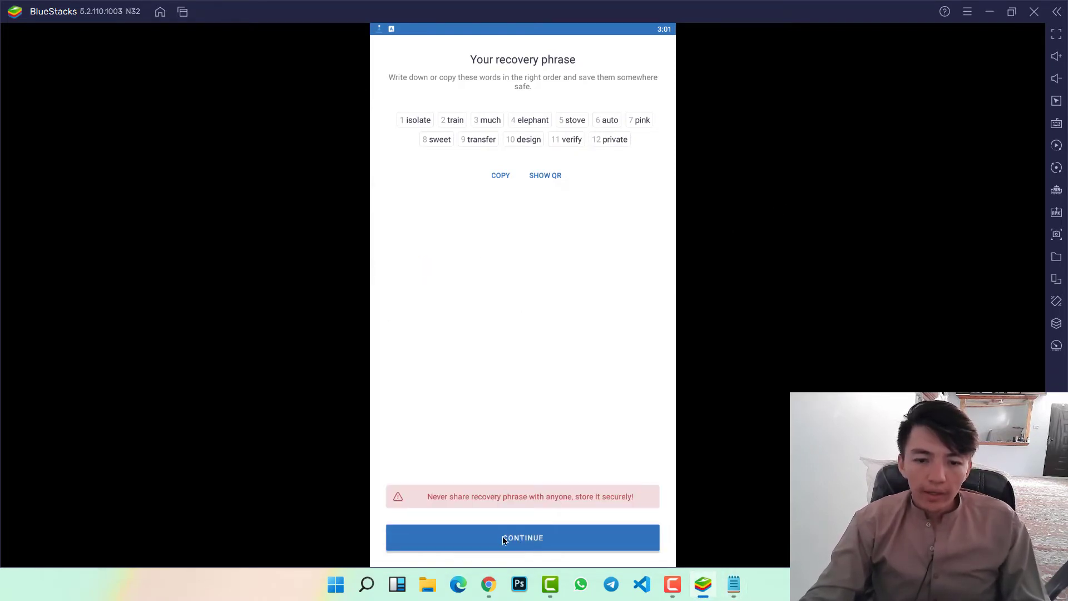
{"action": "left_click", "coordinate": [505, 538]}
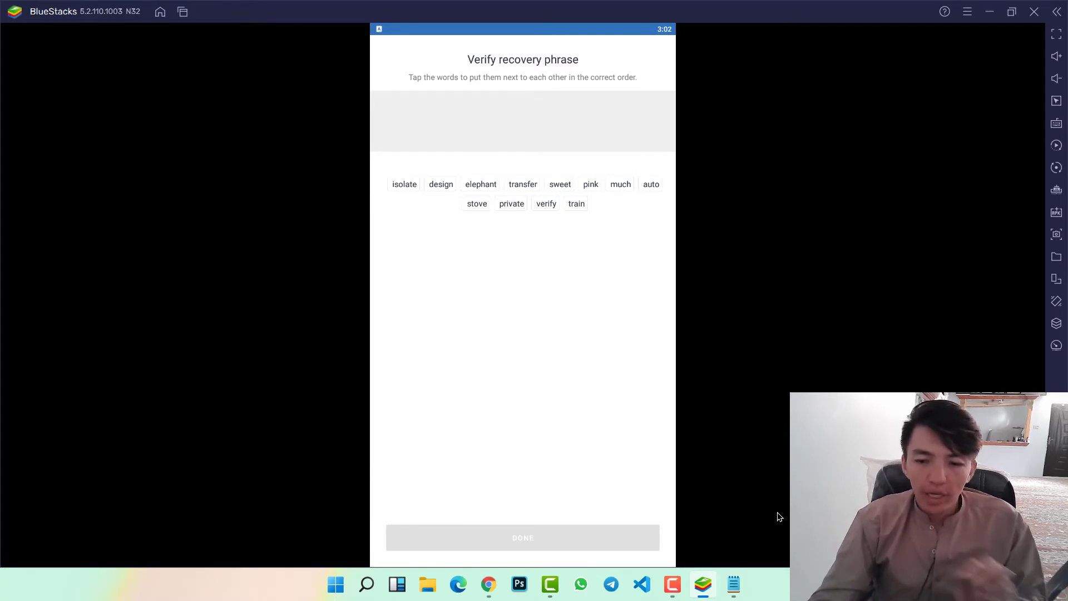
Place the phrase words in Notepad's order, starting isolate, train, and confirm with DONE.
{"action": "left_click", "coordinate": [731, 586]}
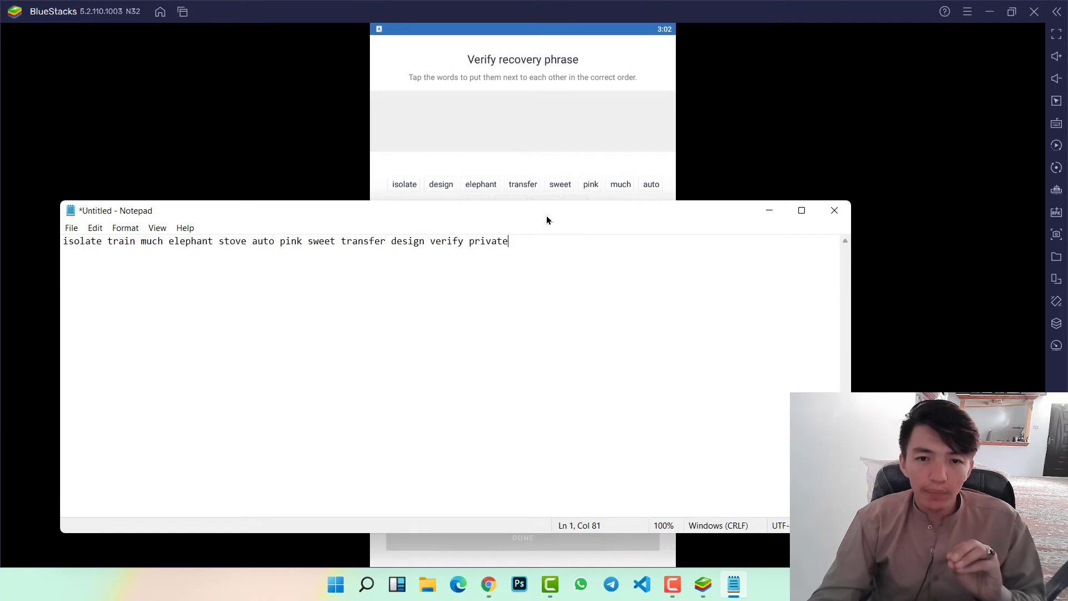
{"action": "left_click_drag", "start_coordinate": [544, 214], "coordinate": [571, 257]}
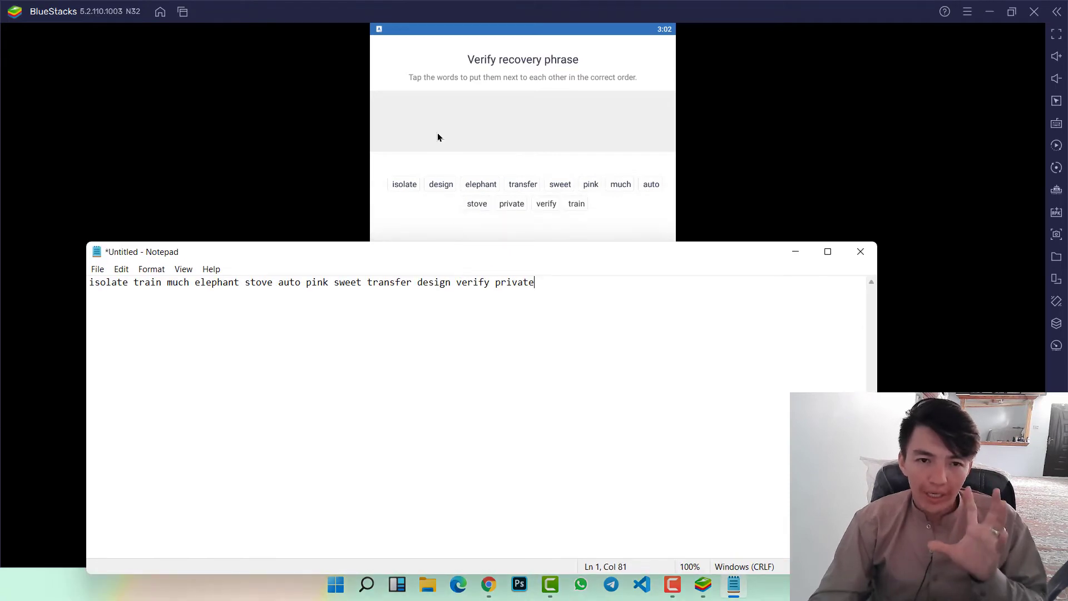
{"action": "left_click", "coordinate": [404, 186]}
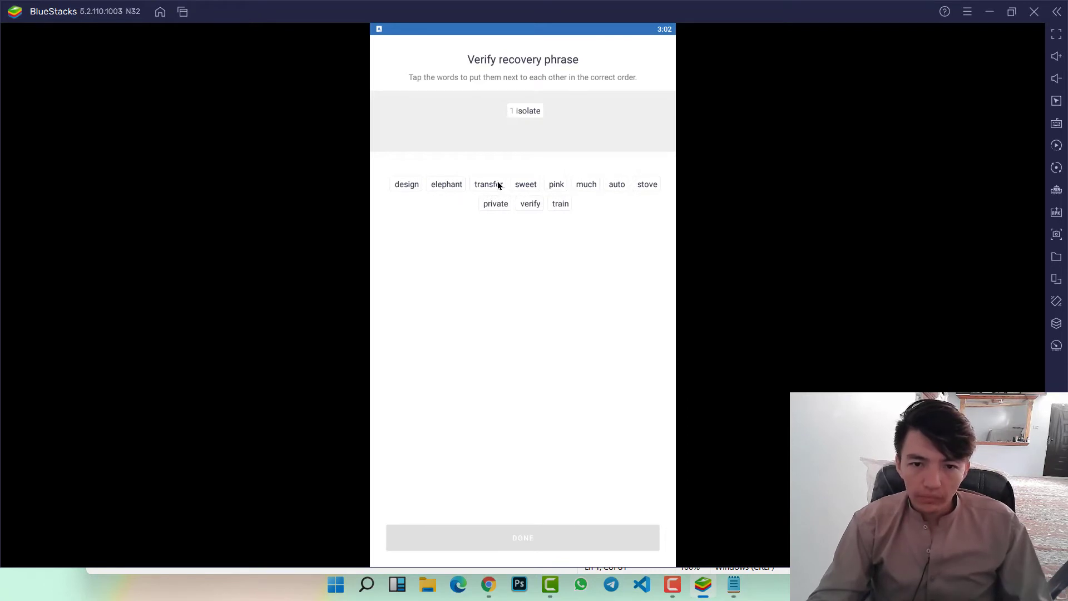
{"action": "left_click", "coordinate": [559, 204]}
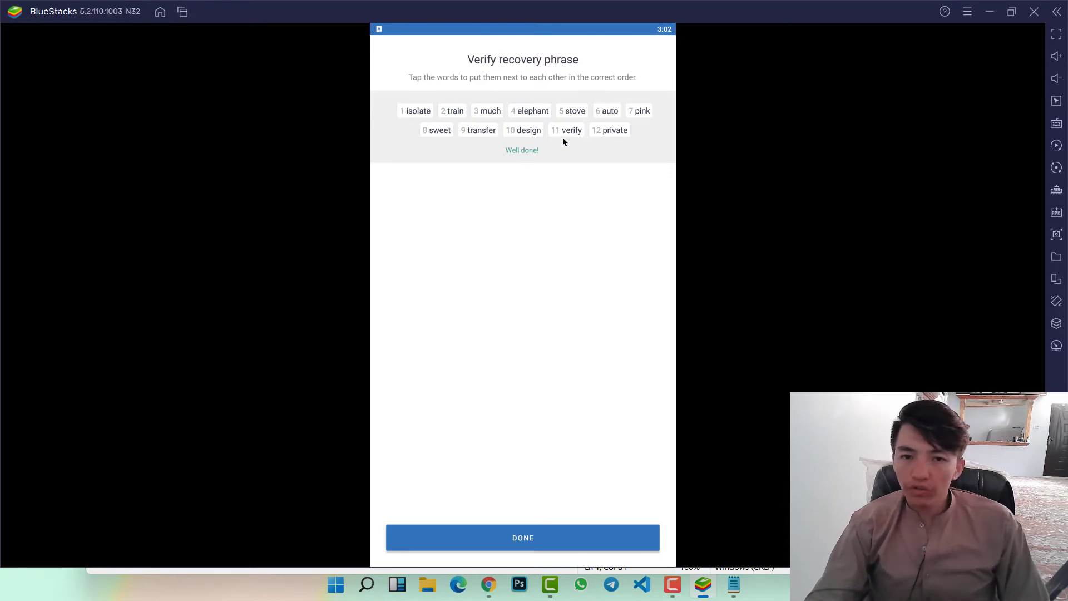
{"action": "left_click", "coordinate": [499, 538]}
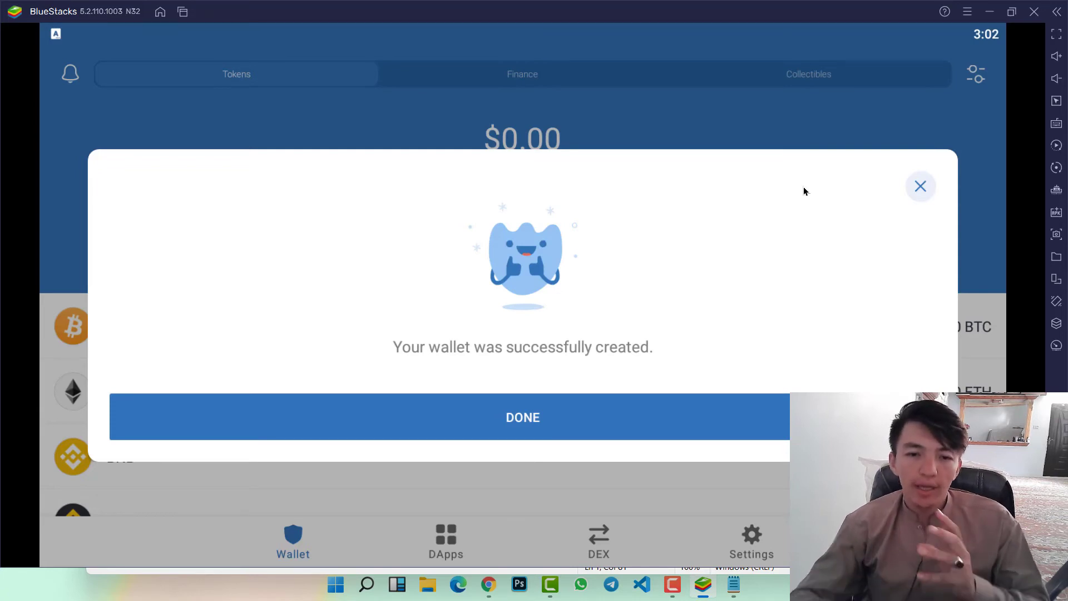
{"action": "left_click", "coordinate": [571, 410]}
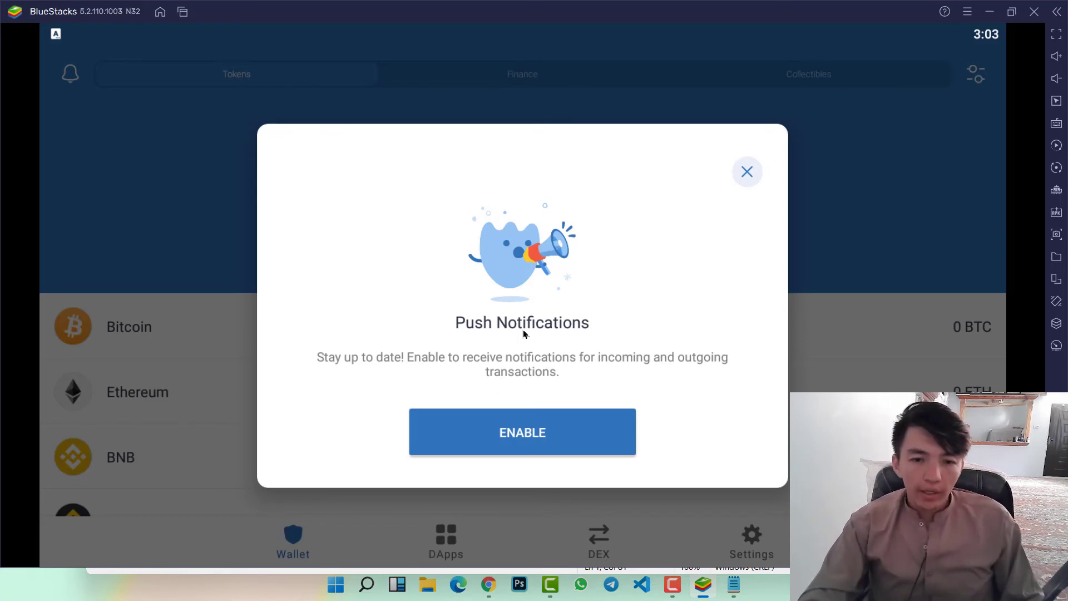
Close the Push Notifications prompt to reach Multi-Coin Wallet 1's $0.00 home screen.
{"action": "left_click", "coordinate": [745, 172]}
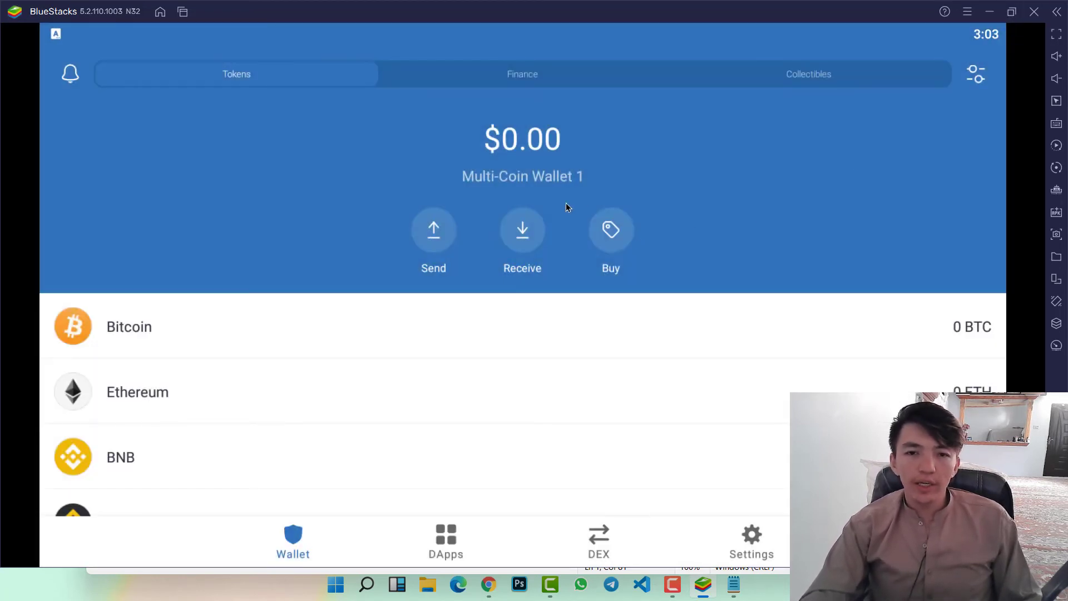
Restore the BlueStacks window, enlarge it, and move it to the desktop's top-left corner.
{"action": "left_click", "coordinate": [1010, 12]}
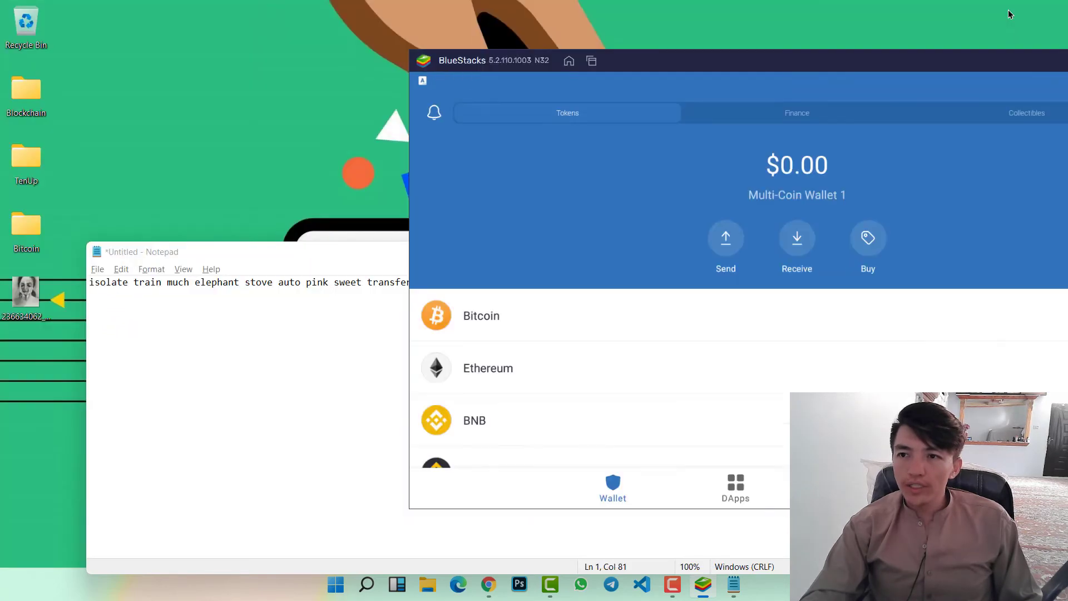
{"action": "left_click_drag", "start_coordinate": [859, 66], "coordinate": [609, 48]}
{"action": "left_click_drag", "start_coordinate": [679, 489], "coordinate": [673, 566]}
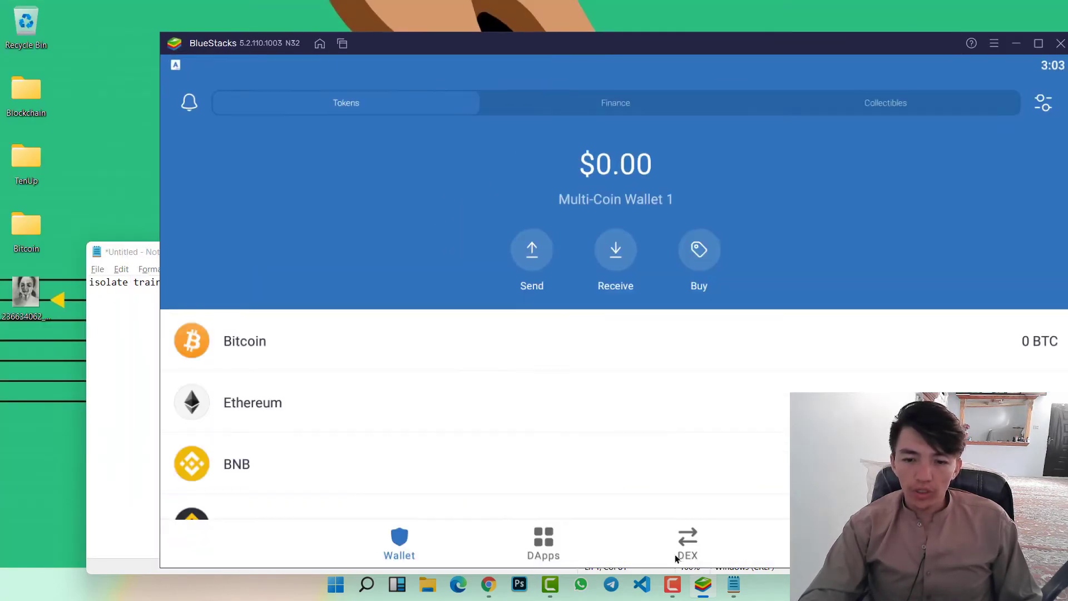
{"action": "left_click_drag", "start_coordinate": [636, 40], "coordinate": [516, 21]}
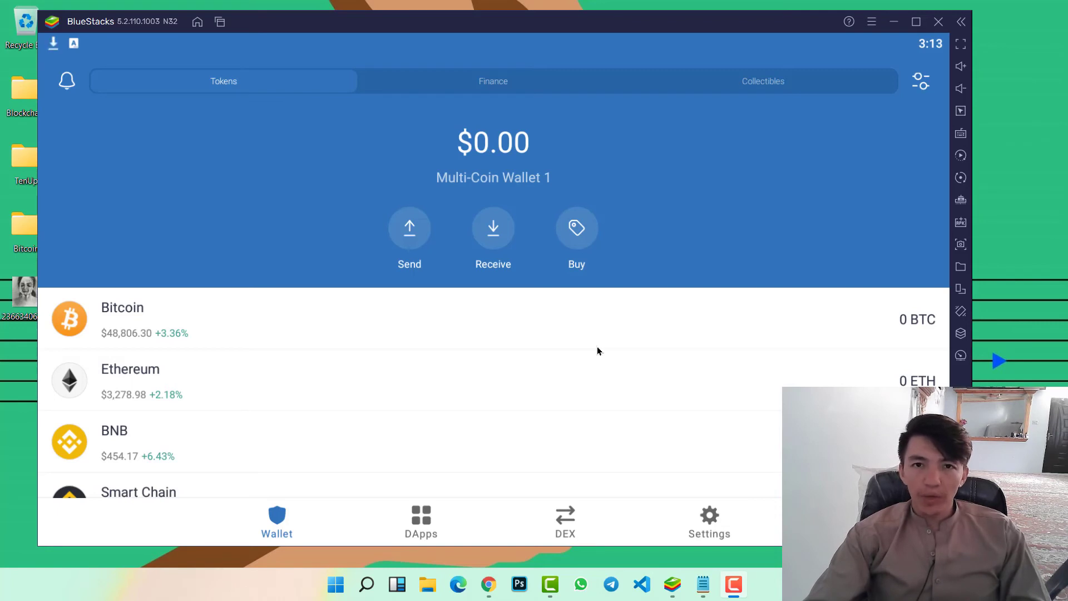
Enable Dark Mode in Settings and back out of the Security passcode setup, leaving it off.
{"action": "left_click", "coordinate": [703, 529]}
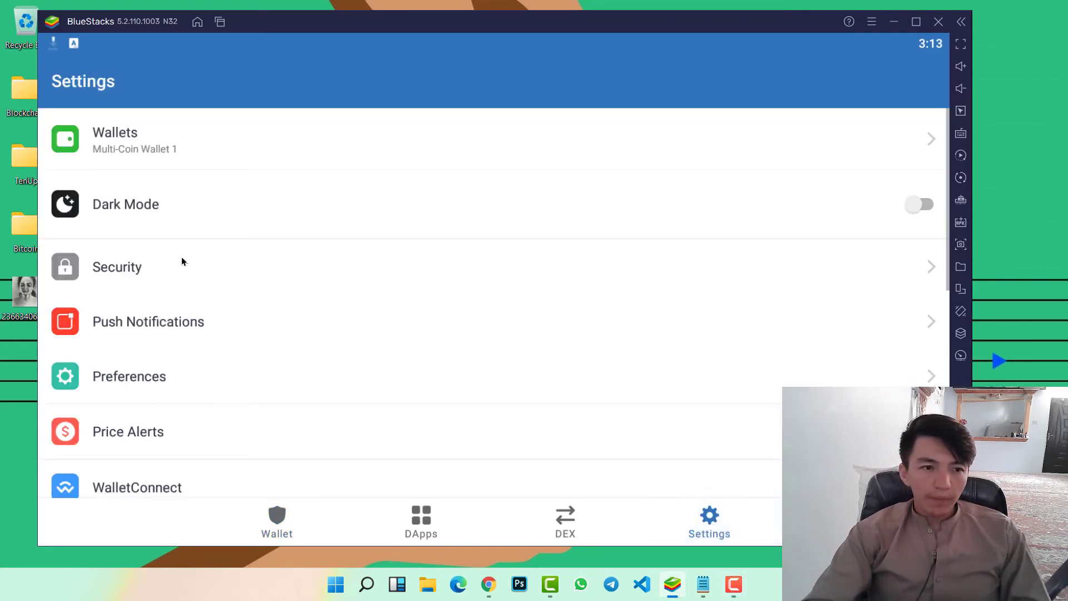
{"action": "left_click", "coordinate": [923, 205]}
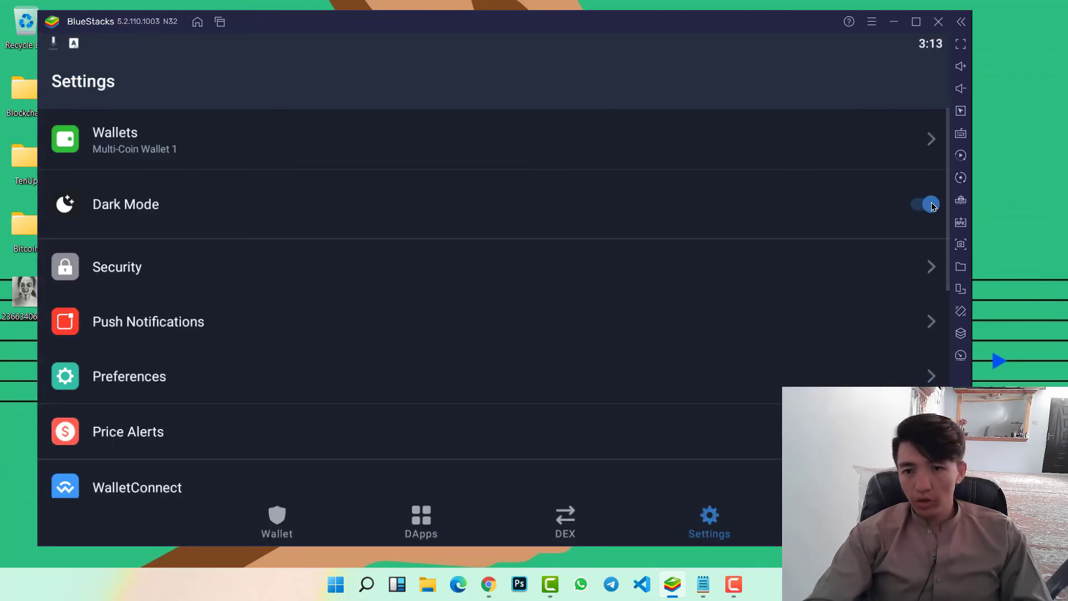
{"action": "left_click", "coordinate": [120, 268]}
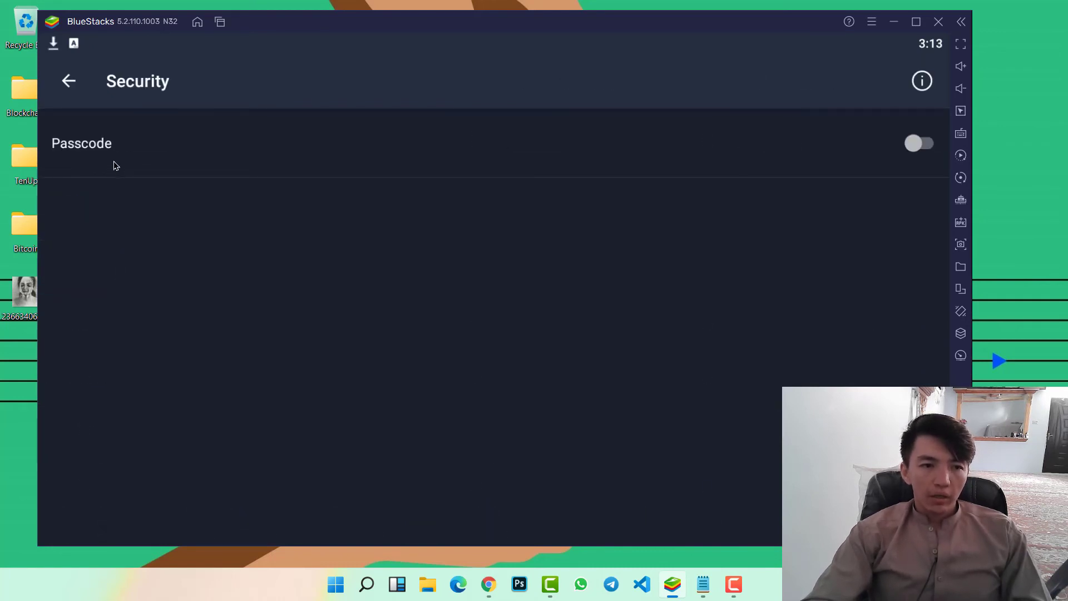
{"action": "left_click", "coordinate": [920, 144]}
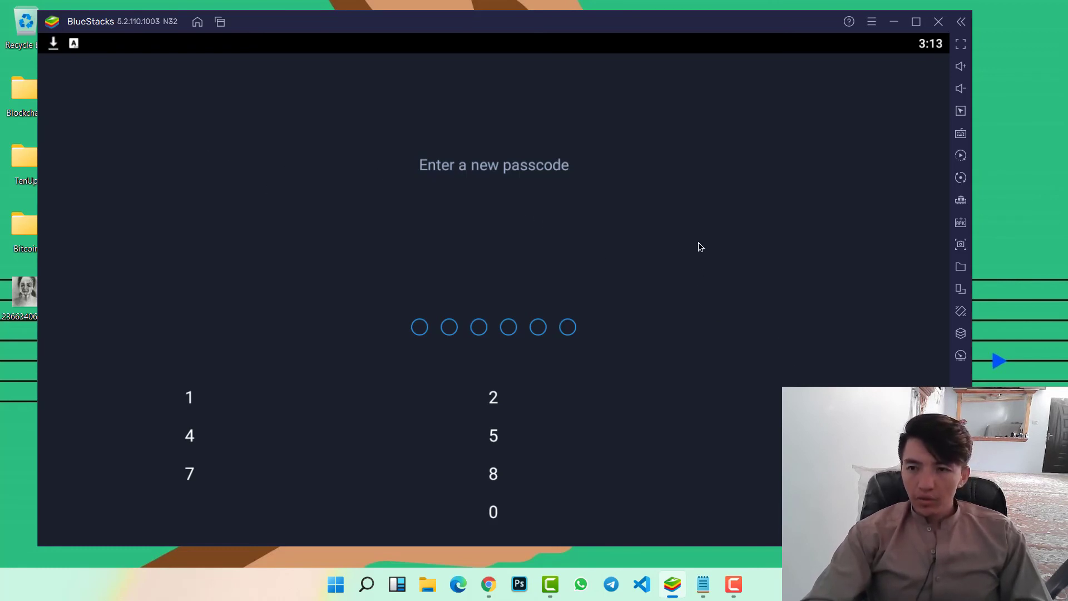
{"action": "key", "text": "Escape"}
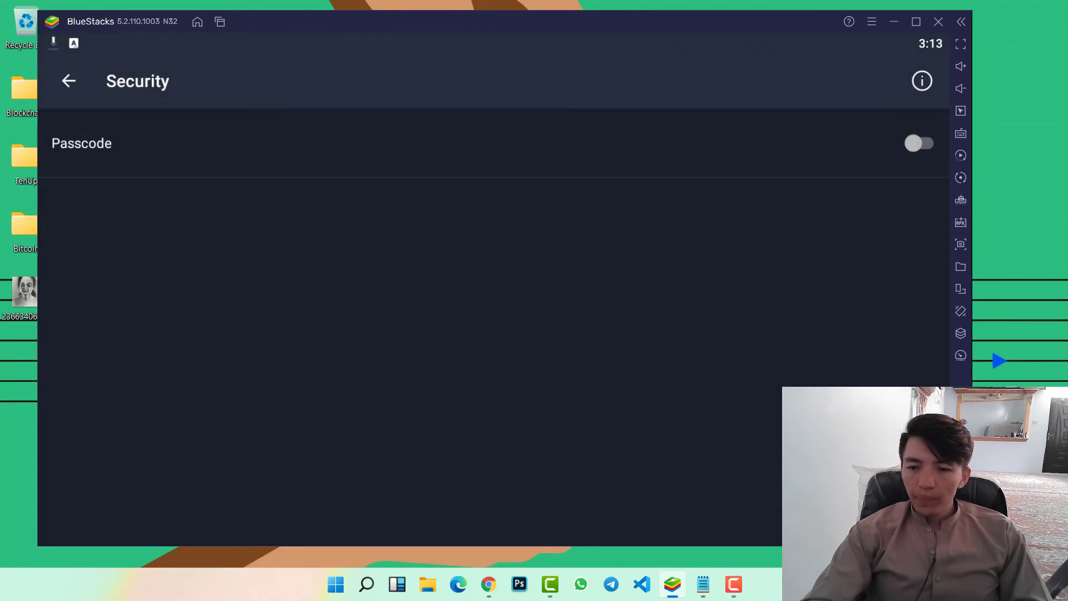
{"action": "key", "text": "Escape"}
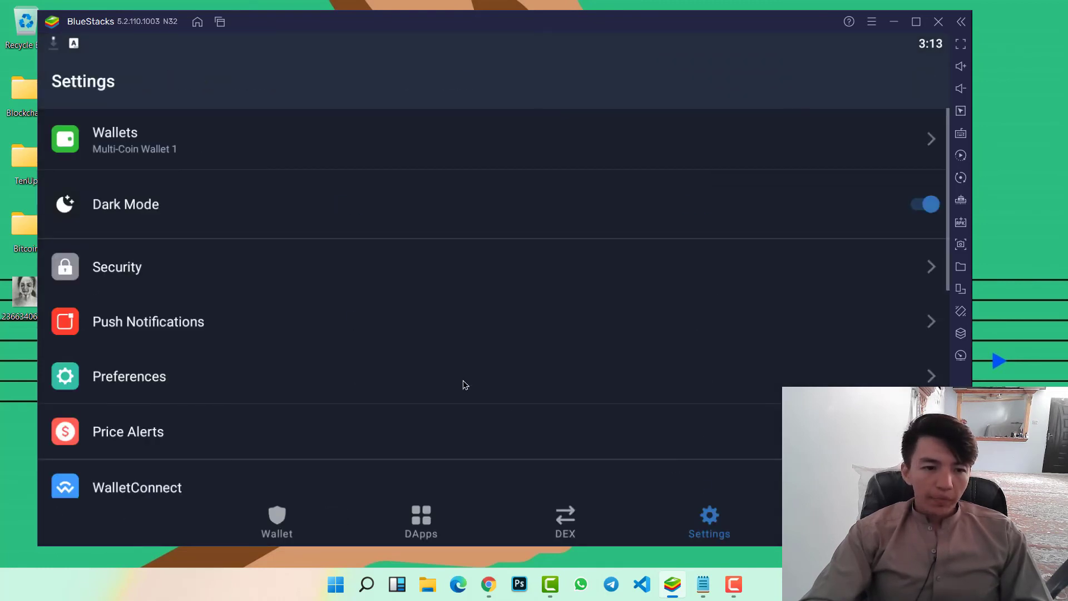
Return to the Wallet home screen showing Bitcoin at $48,806.30 and 0 BTC.
{"action": "scroll", "coordinate": [408, 369], "scroll_direction": "down", "scroll_amount": 5}
{"action": "scroll", "coordinate": [370, 345], "scroll_direction": "down", "scroll_amount": 1}
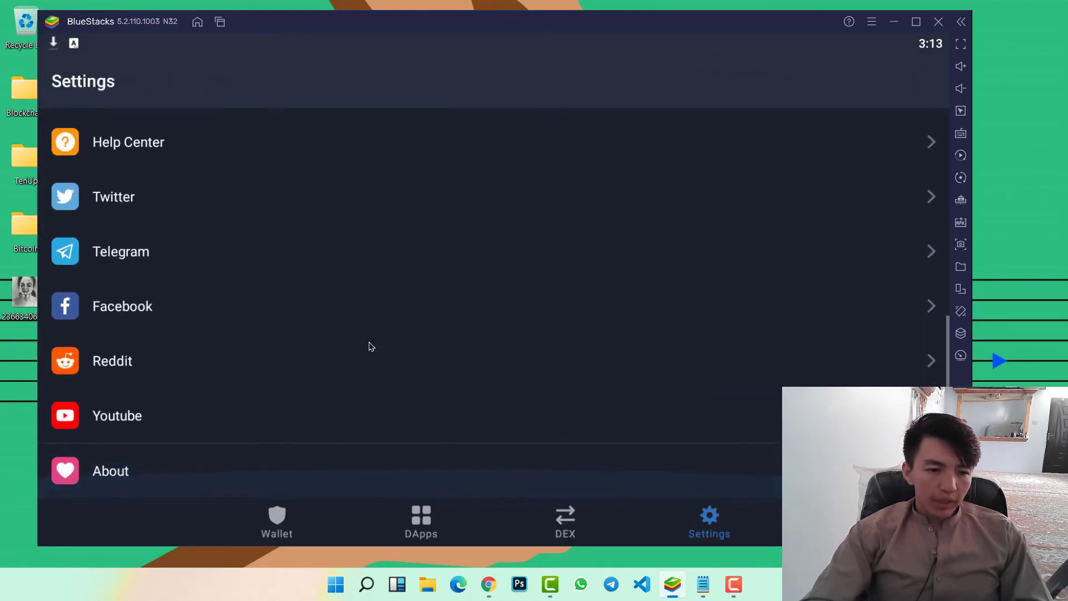
{"action": "scroll", "coordinate": [484, 423], "scroll_direction": "up", "scroll_amount": 5}
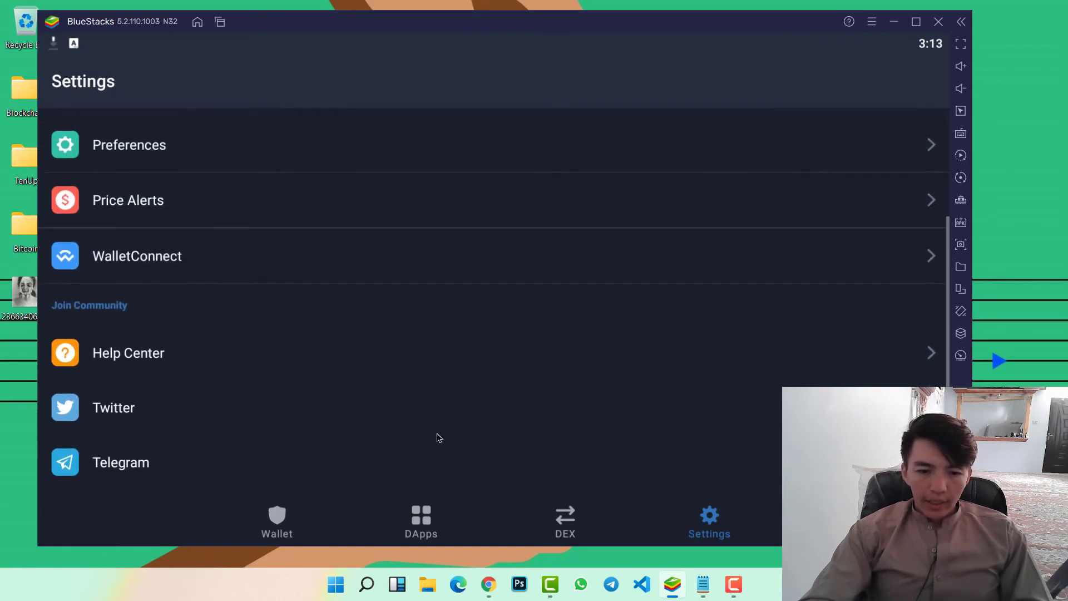
{"action": "left_click", "coordinate": [286, 520]}
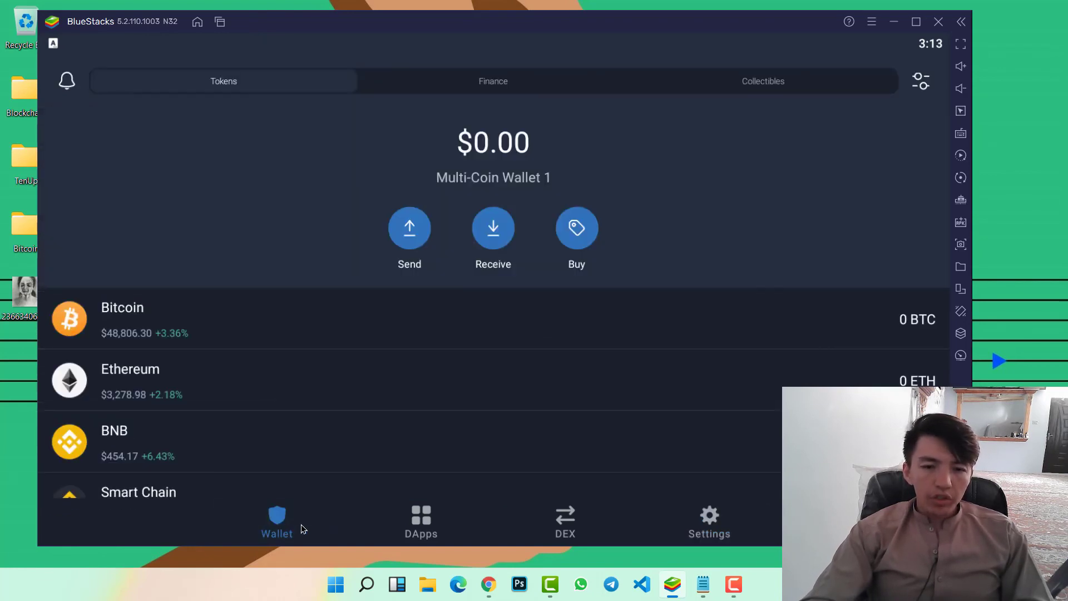
View the DApps page and the DEX swap (1 BNB ≈ 551.58719214 TWT), then return to Settings.
{"action": "left_click", "coordinate": [418, 528]}
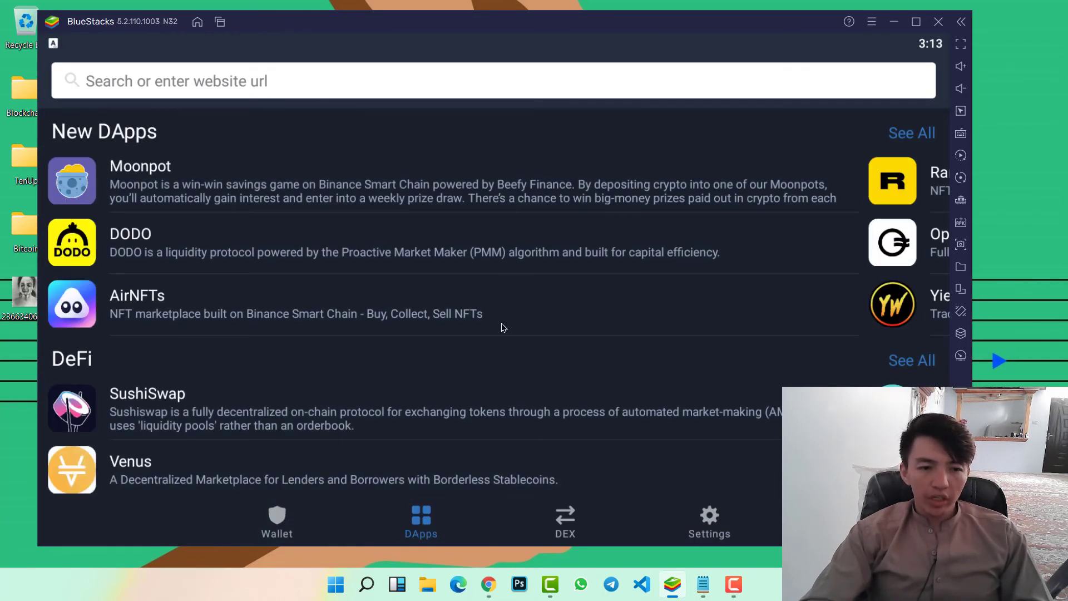
{"action": "left_click", "coordinate": [566, 525]}
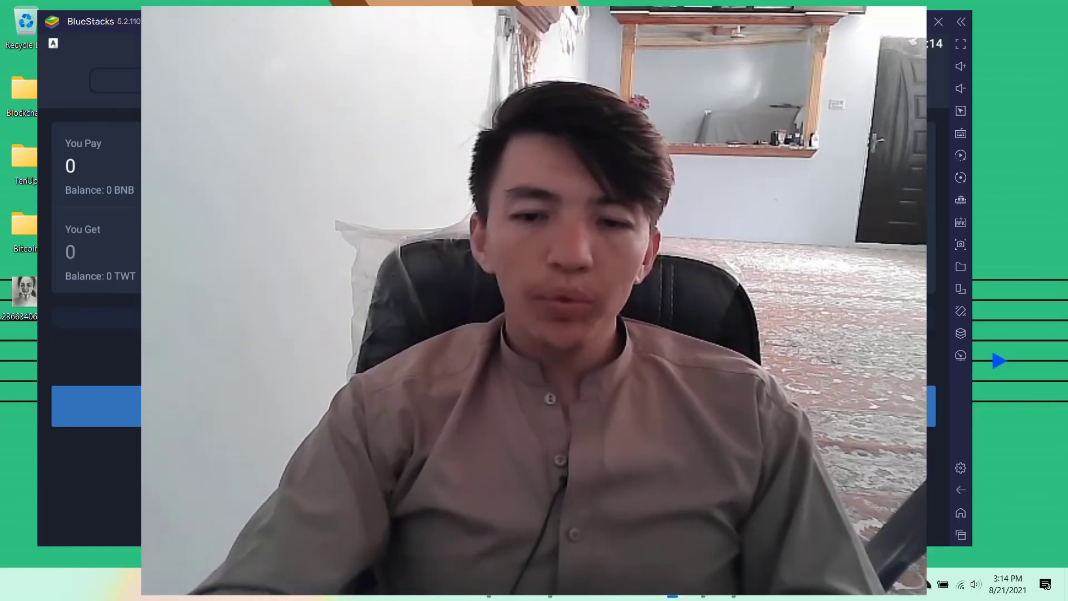
{"action": "left_click", "coordinate": [712, 520]}
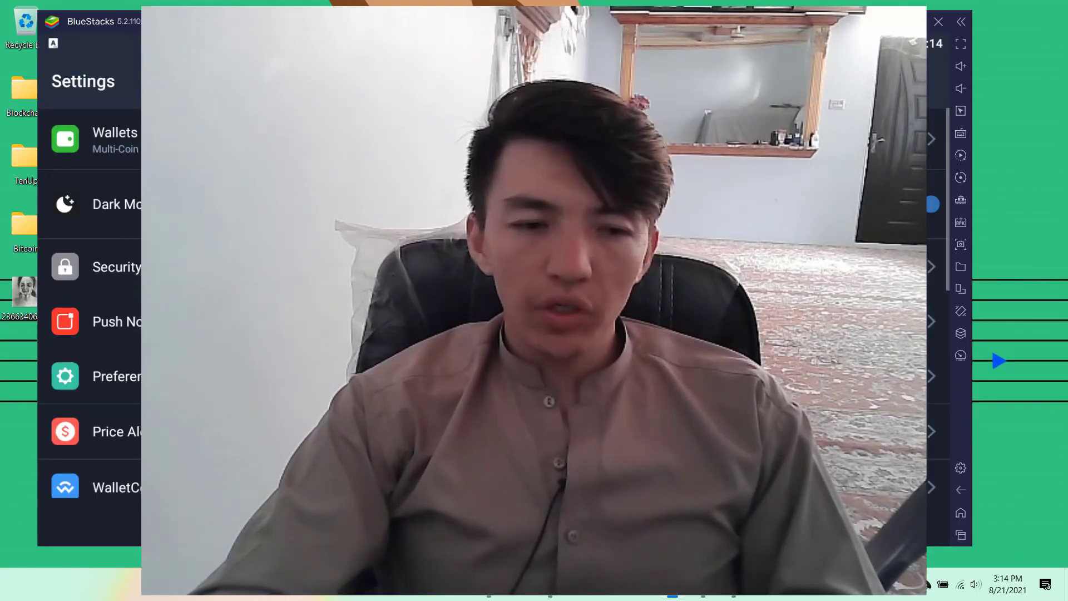